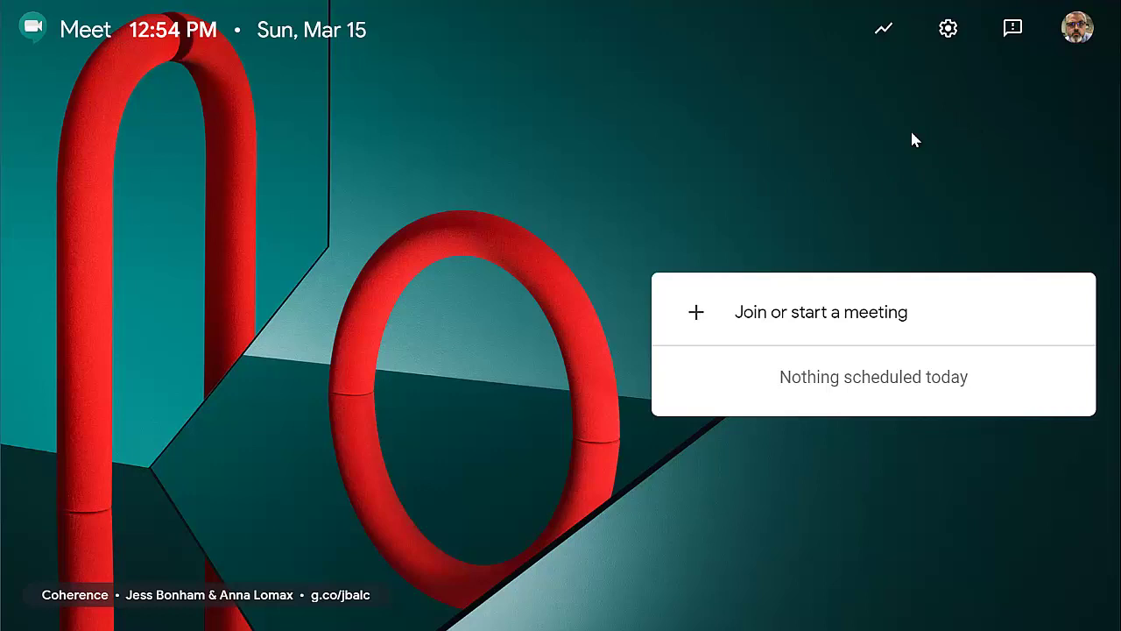
# Review the available microphones and the speaker and camera choices in the meeting settings, then close the settings.
pyautogui.click(949, 33)
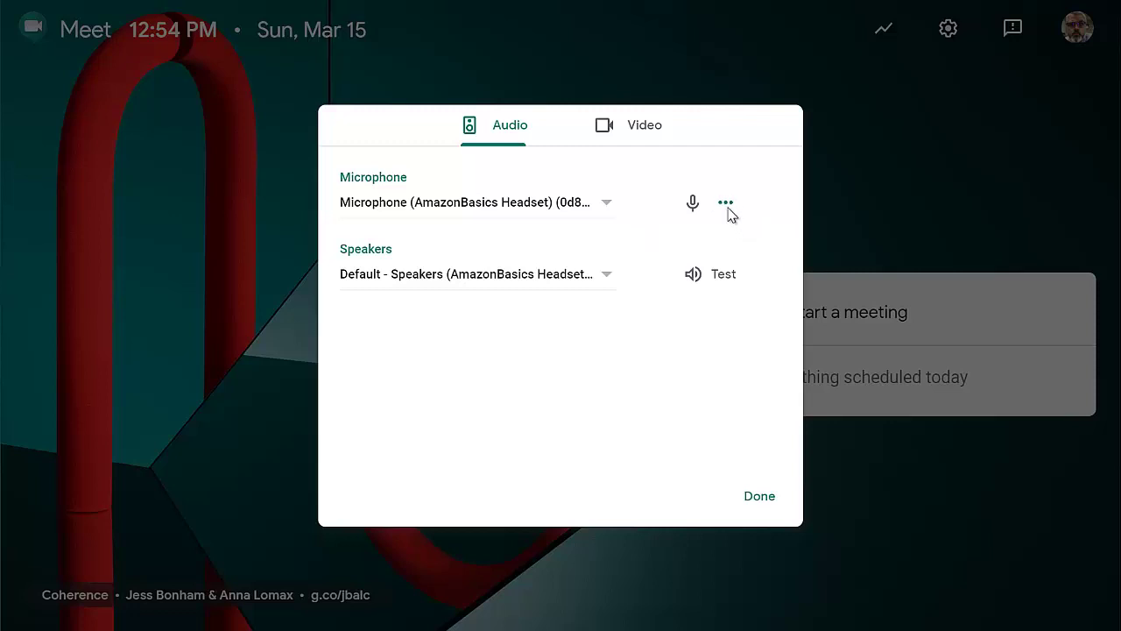
pyautogui.click(613, 211)
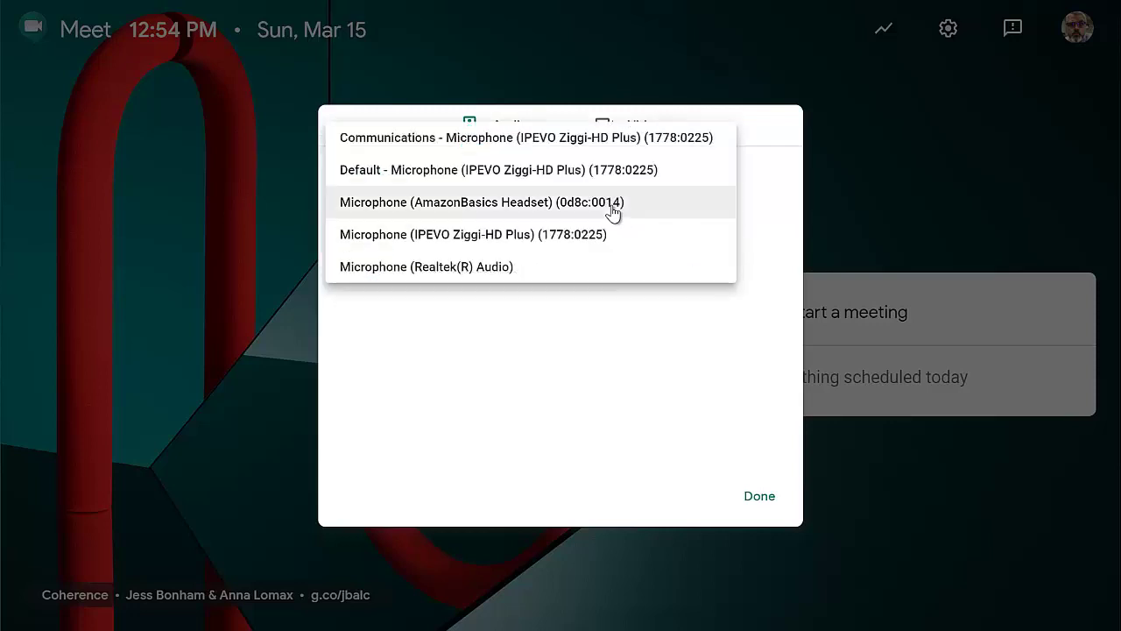
pyautogui.click(785, 219)
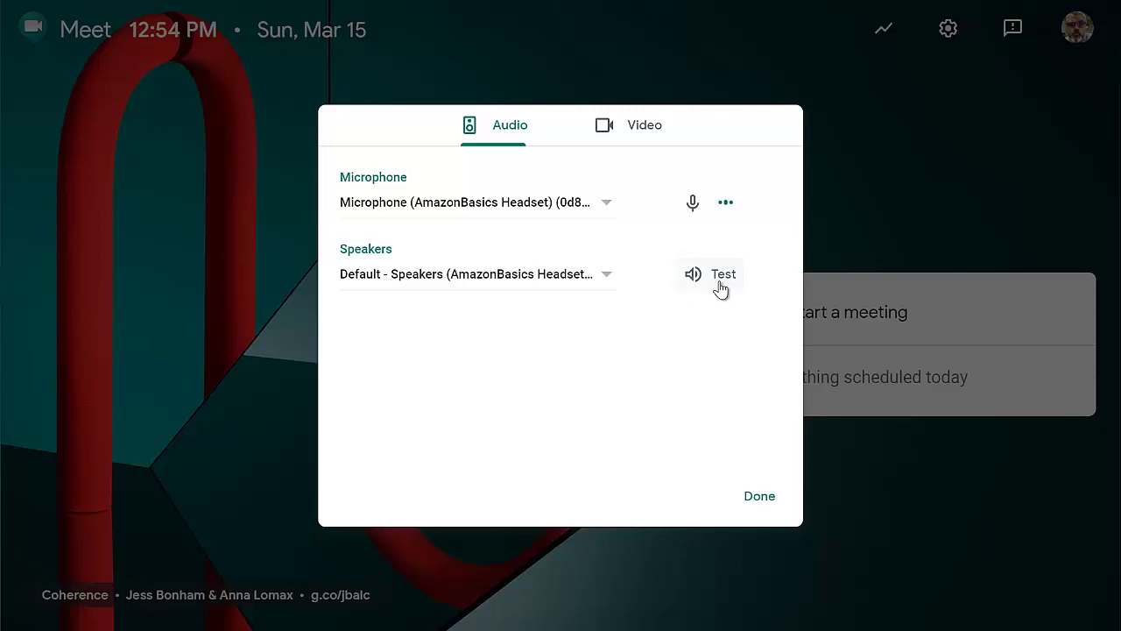
pyautogui.click(647, 138)
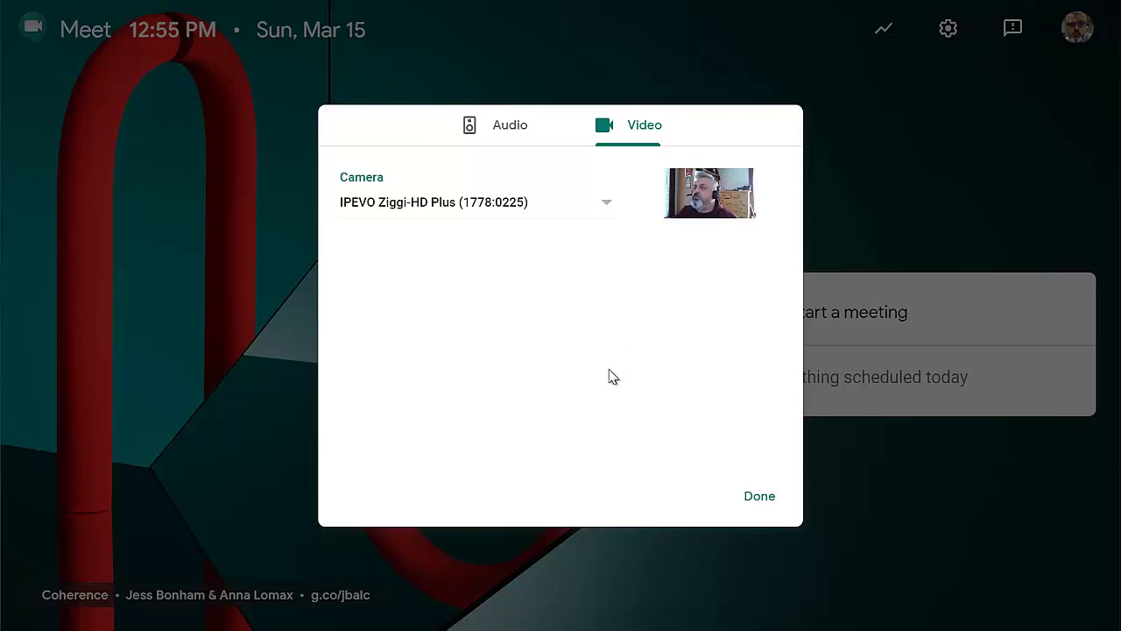
pyautogui.click(502, 142)
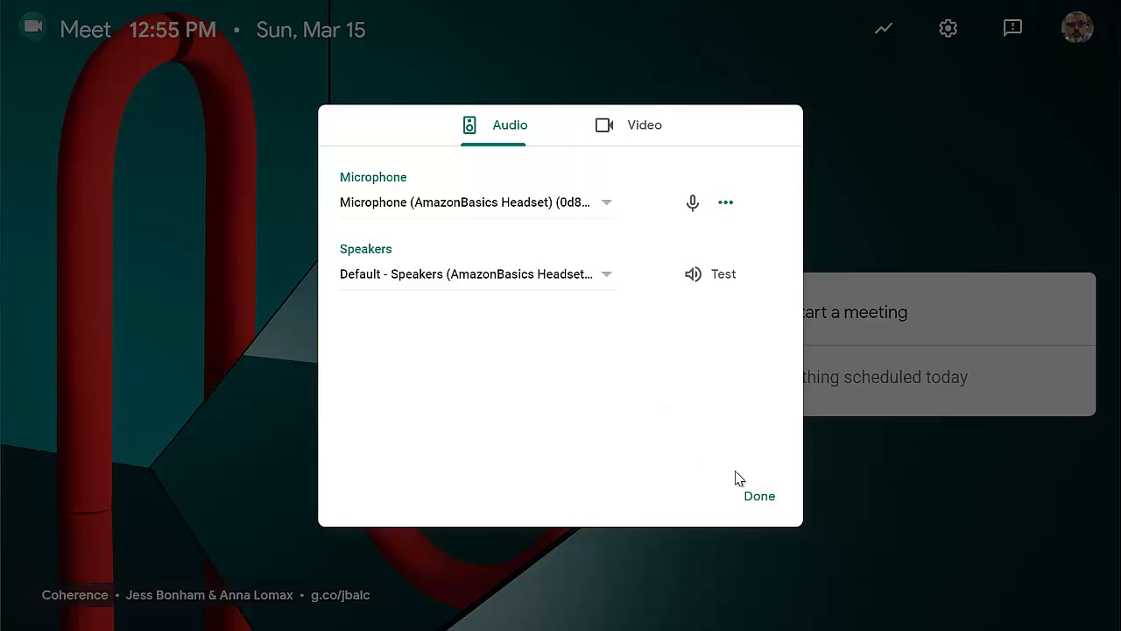
pyautogui.click(760, 498)
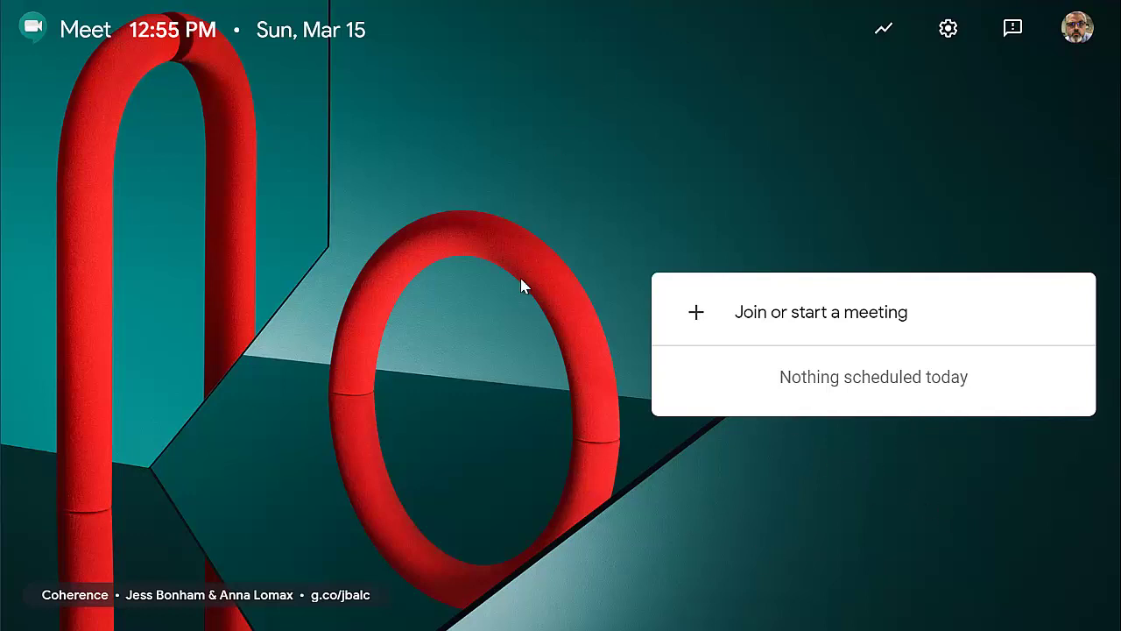
# Start a new meeting with the nickname "Demo Meeting" and join it.
pyautogui.click(789, 326)
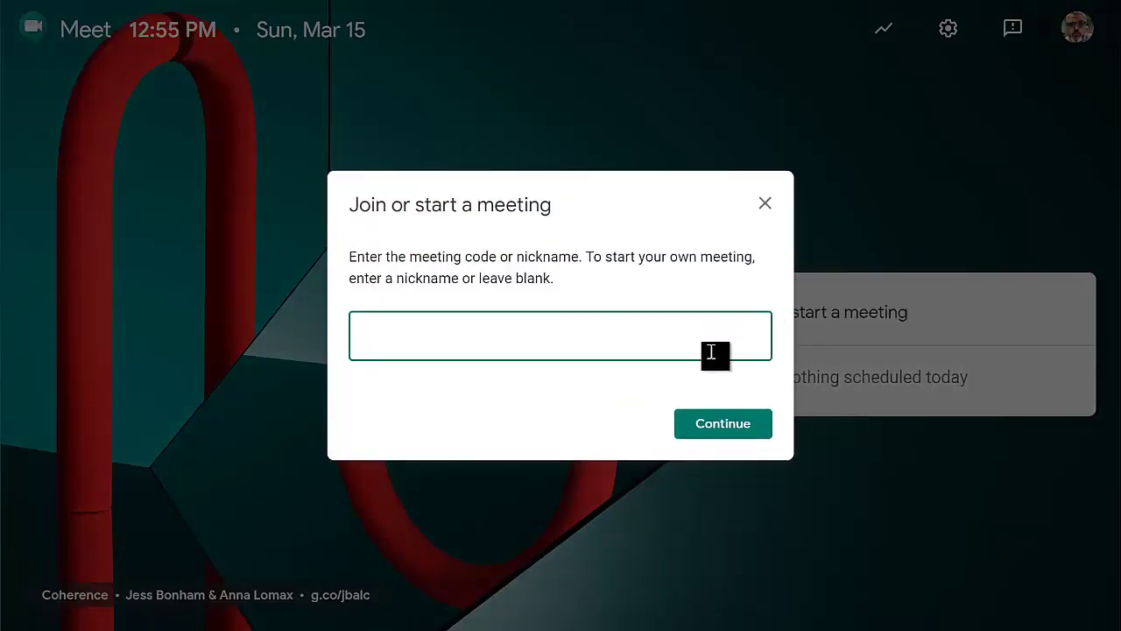
pyautogui.write('Demo Meeting')
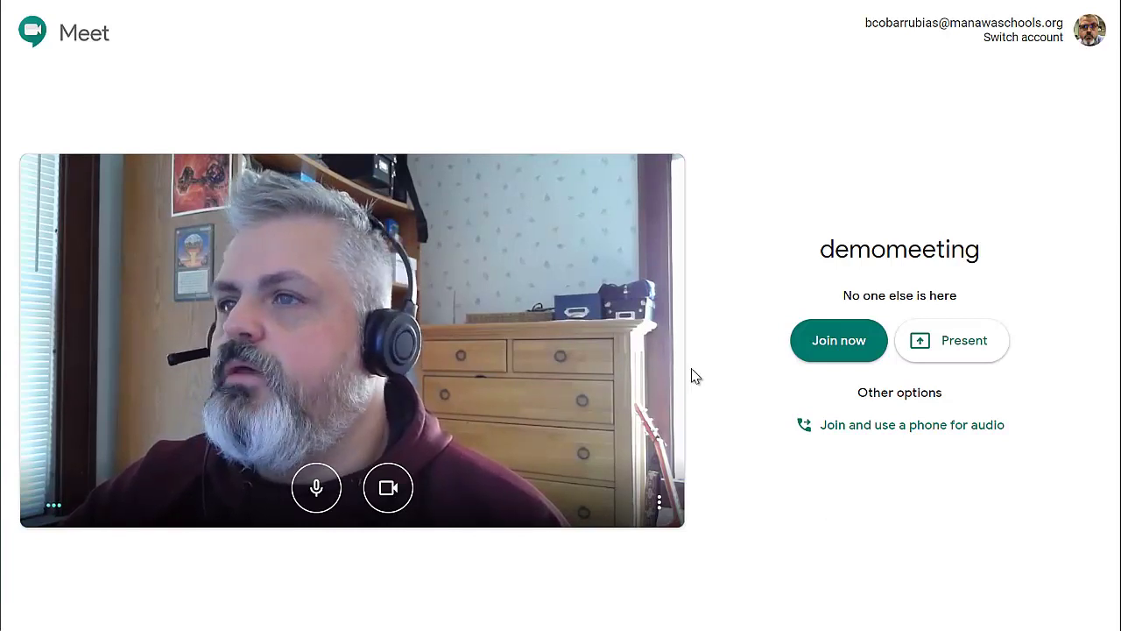
pyautogui.click(839, 342)
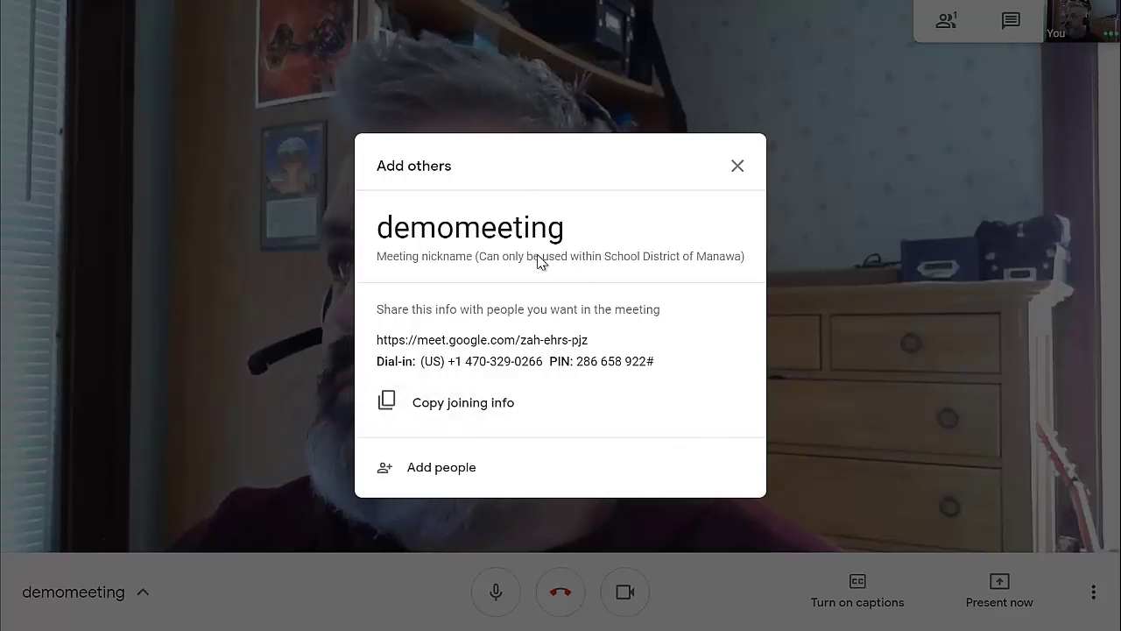
# Copy the meeting's joining info, including its link and dial-in PIN, and post it to all students in the Google Classroom stream.
pyautogui.click(491, 411)
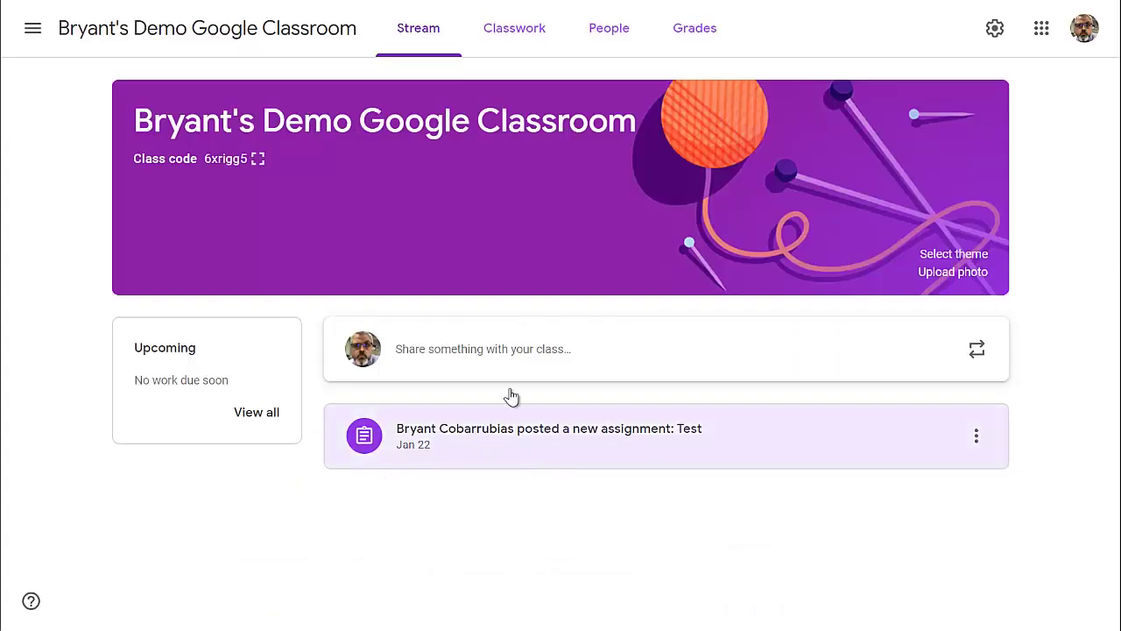
pyautogui.click(519, 352)
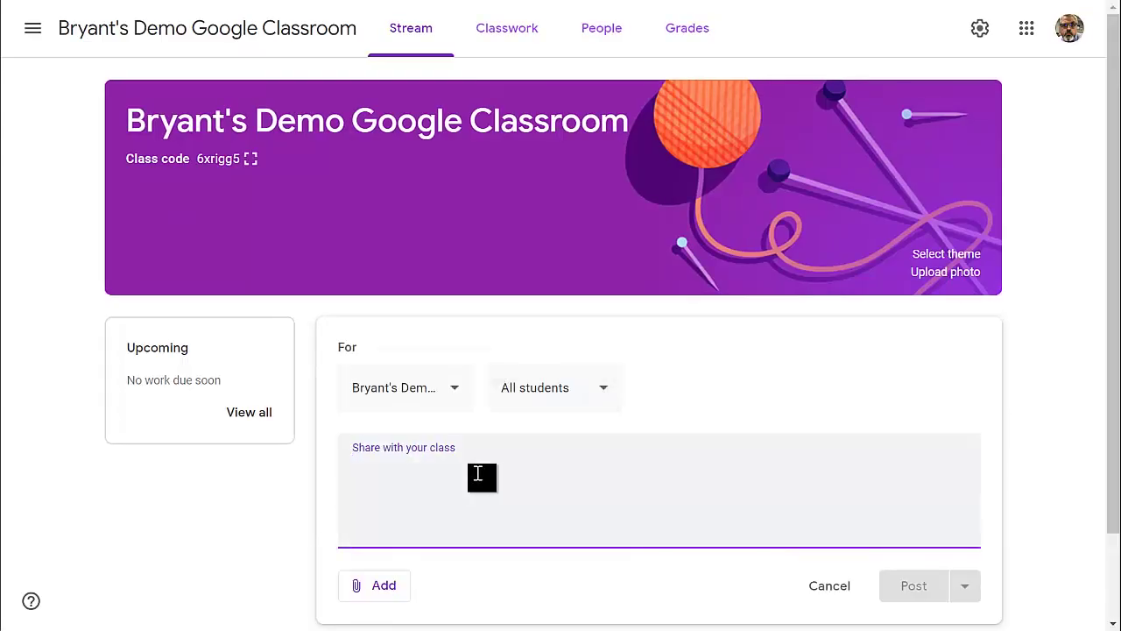
pyautogui.hotkey('ctrl', 'v')
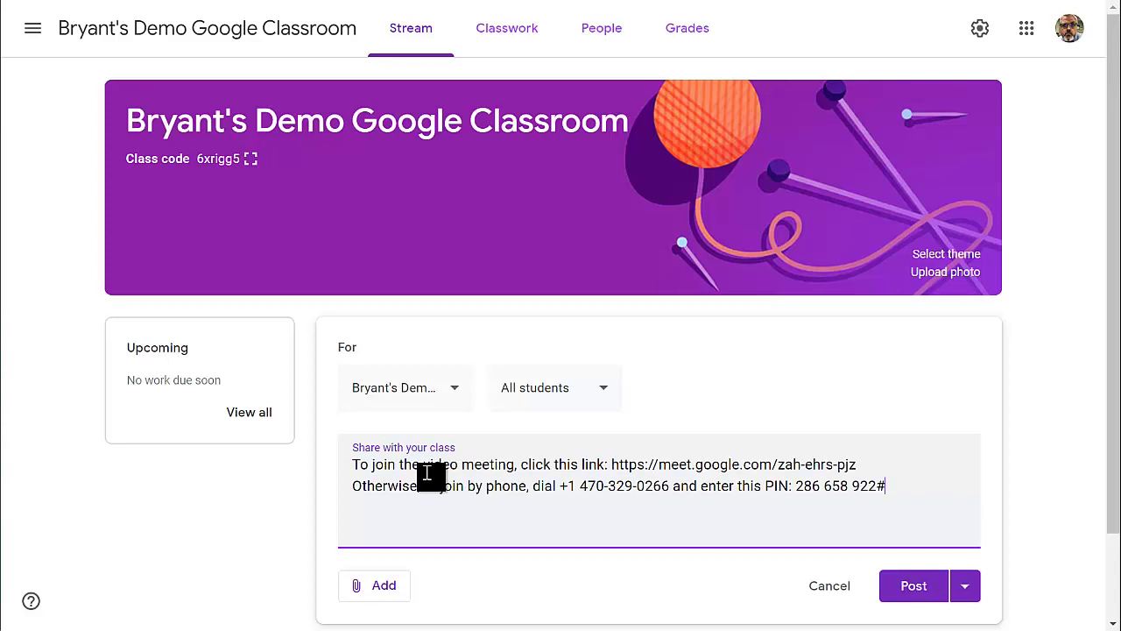
pyautogui.click(914, 586)
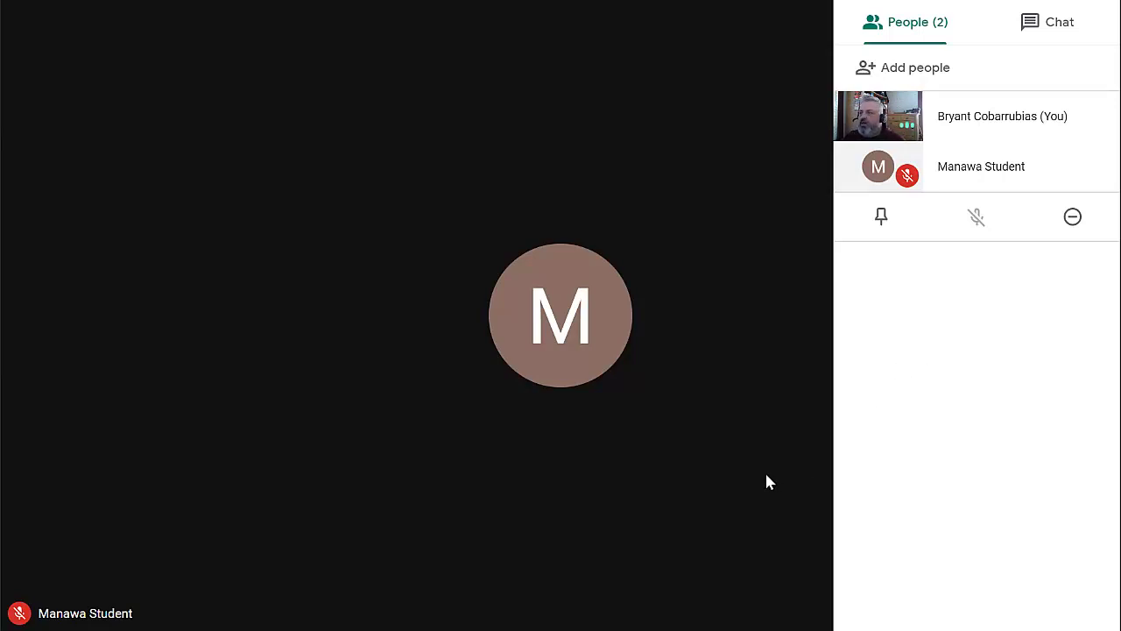
# Close the participant list in Google Meet and start recording the meeting, accepting the consent notice.
pyautogui.click(724, 289)
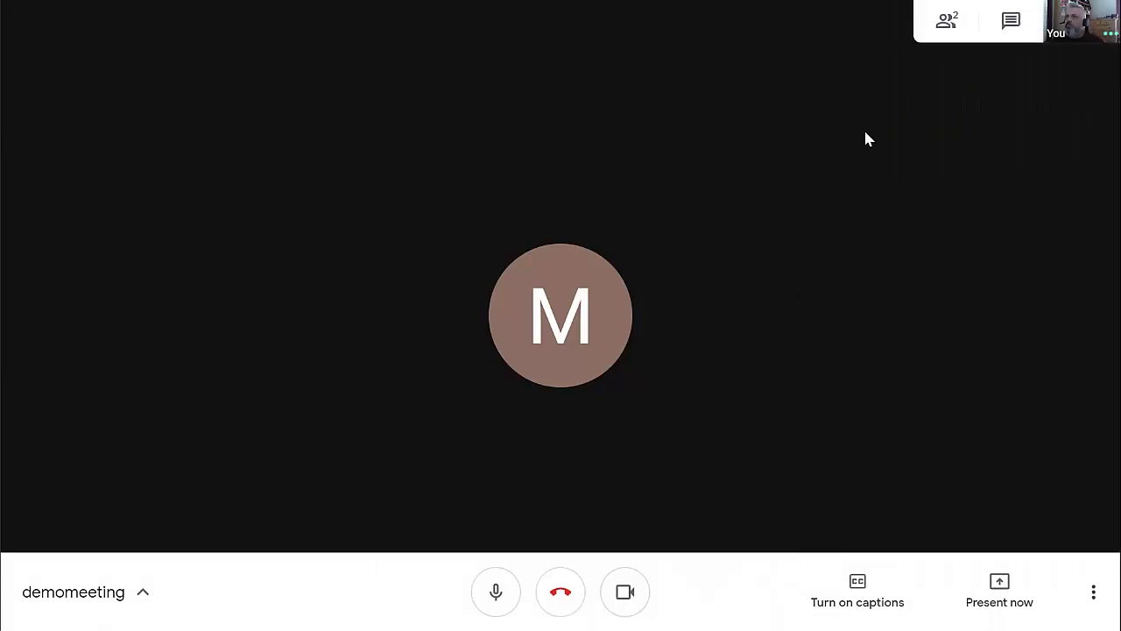
pyautogui.click(1093, 602)
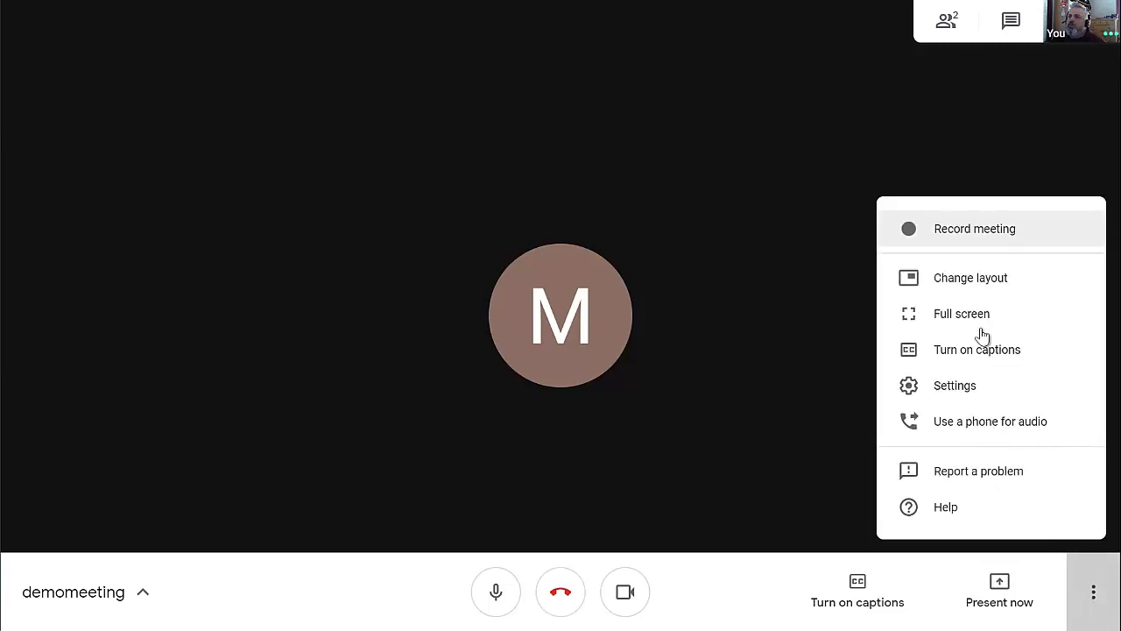
pyautogui.click(949, 236)
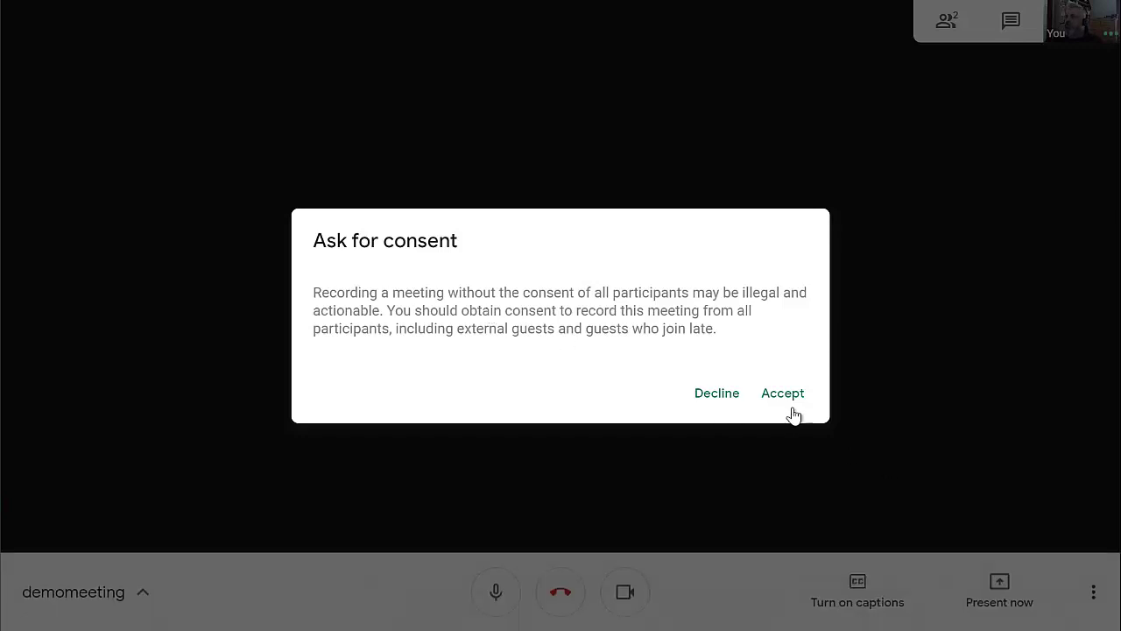
pyautogui.click(783, 394)
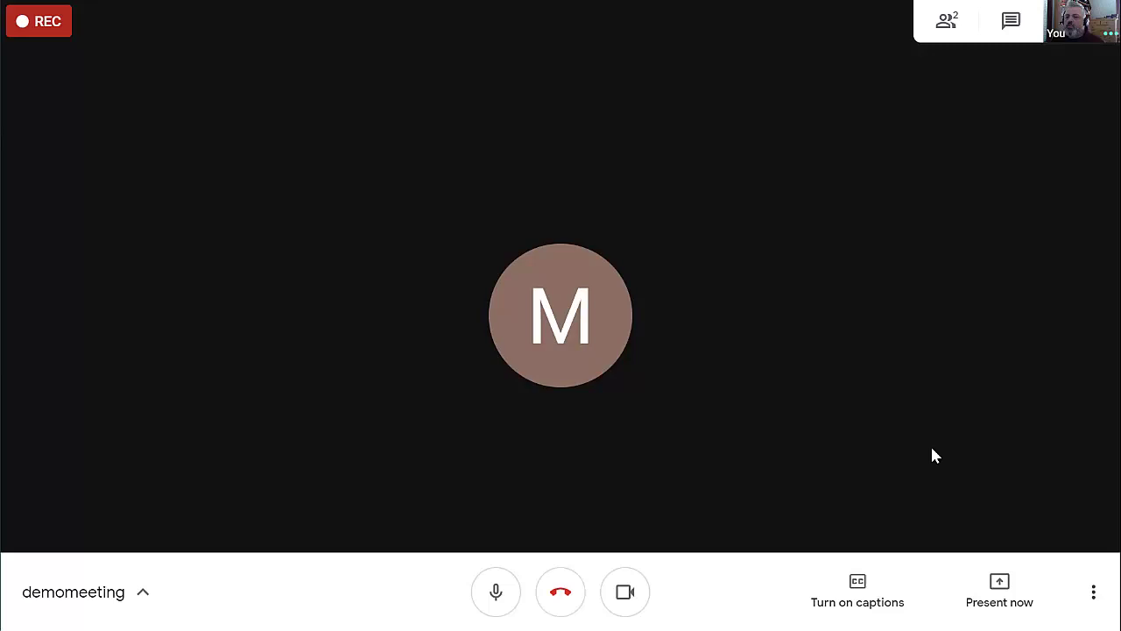
# Present the Chrome window containing the meeting, and display the Schedule and title slides of the LFTS Book Study presentation.
pyautogui.click(1001, 616)
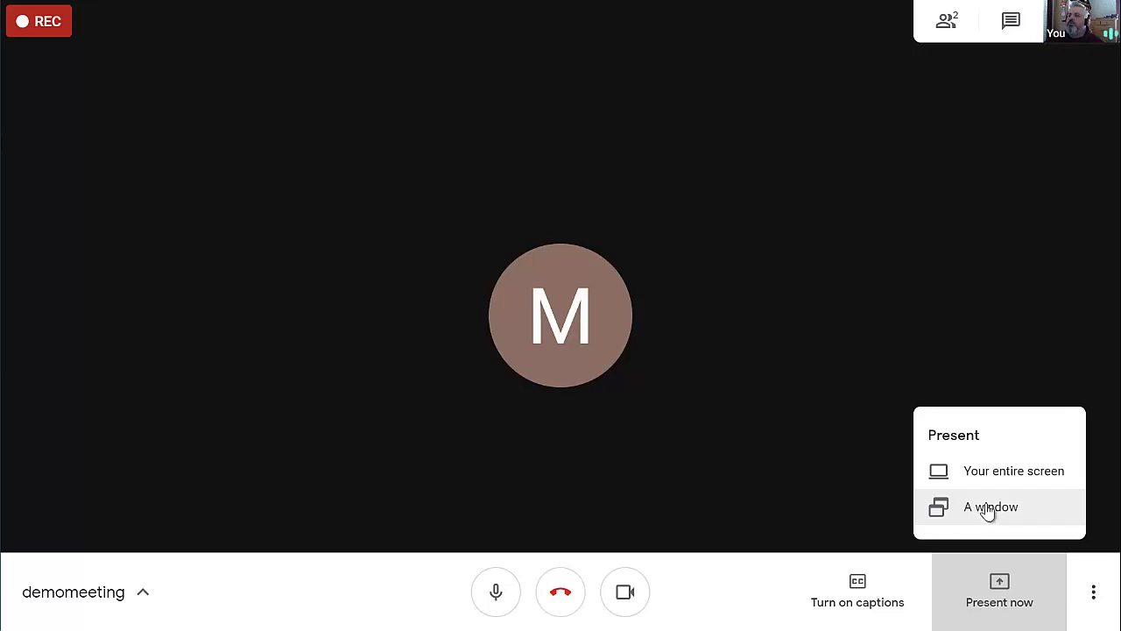
pyautogui.click(990, 515)
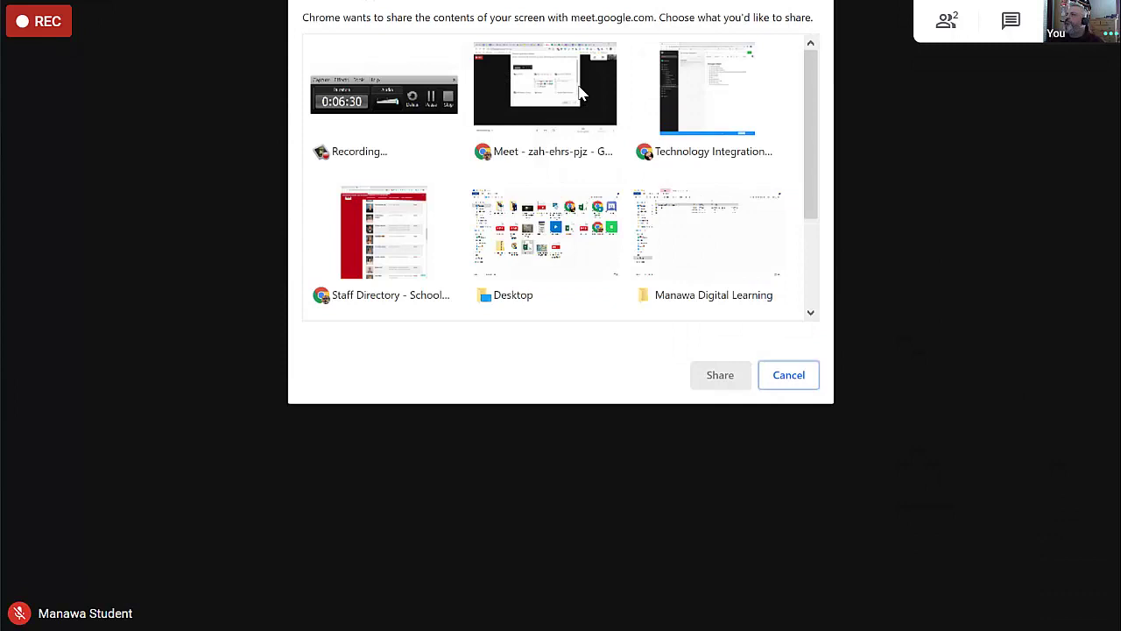
pyautogui.click(582, 93)
pyautogui.click(738, 378)
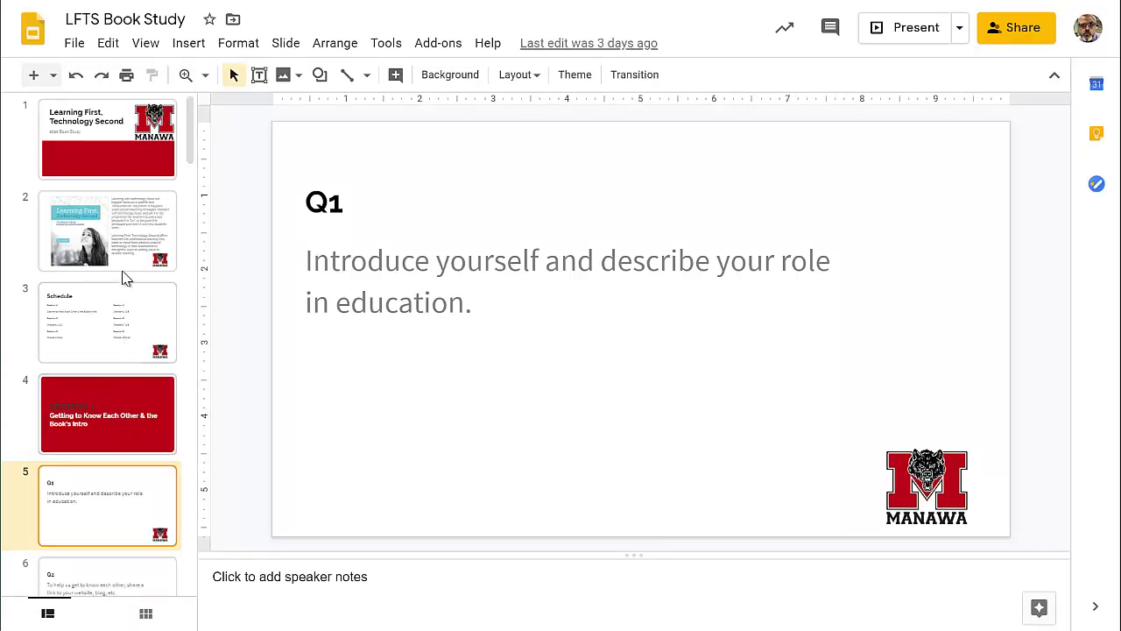
pyautogui.click(131, 337)
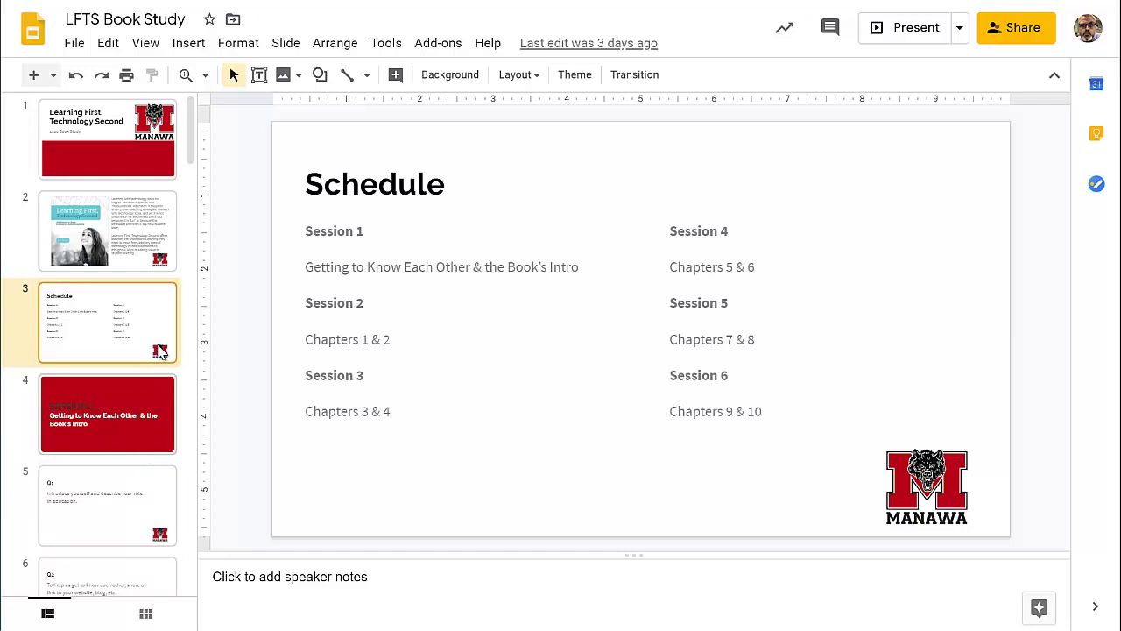
pyautogui.click(143, 123)
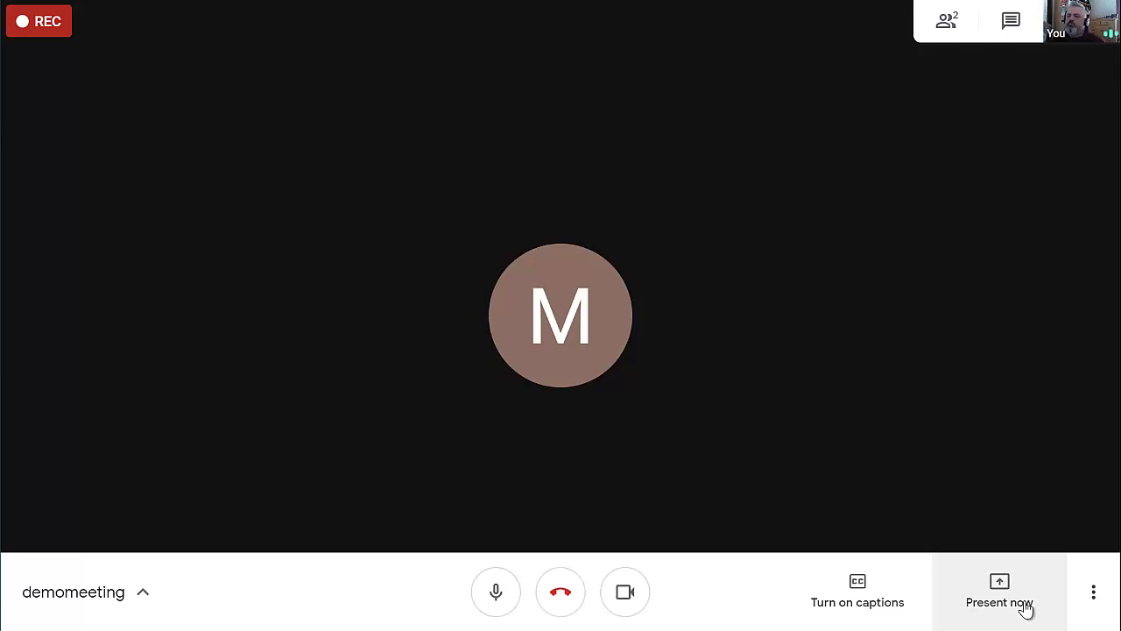
# Stop recording the meeting in Google Meet.
pyautogui.click(1096, 592)
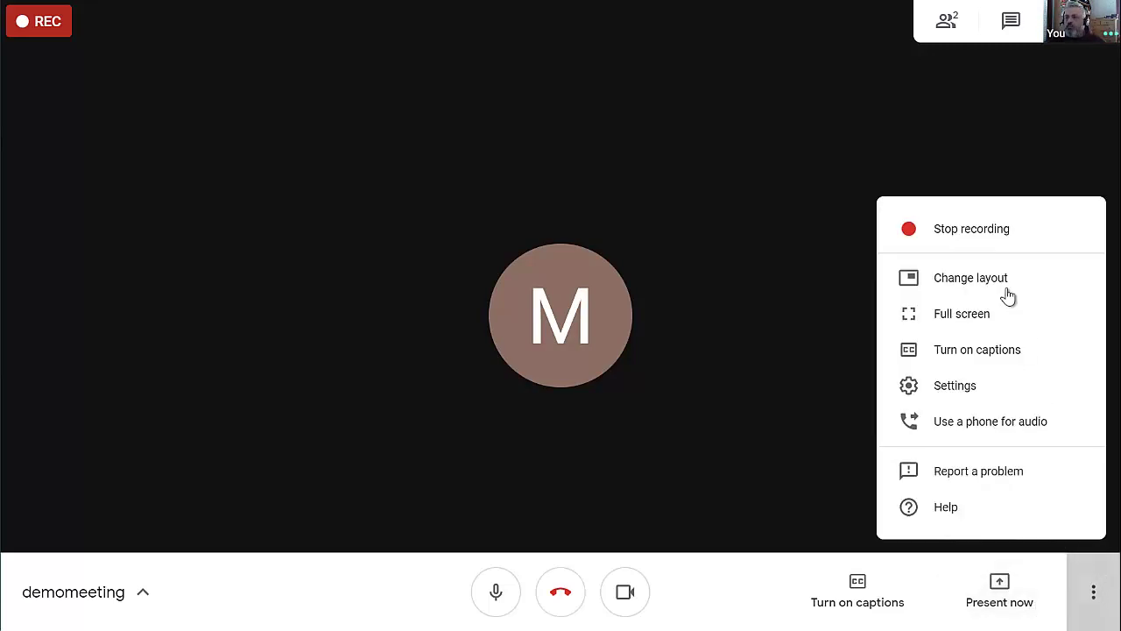
pyautogui.click(971, 235)
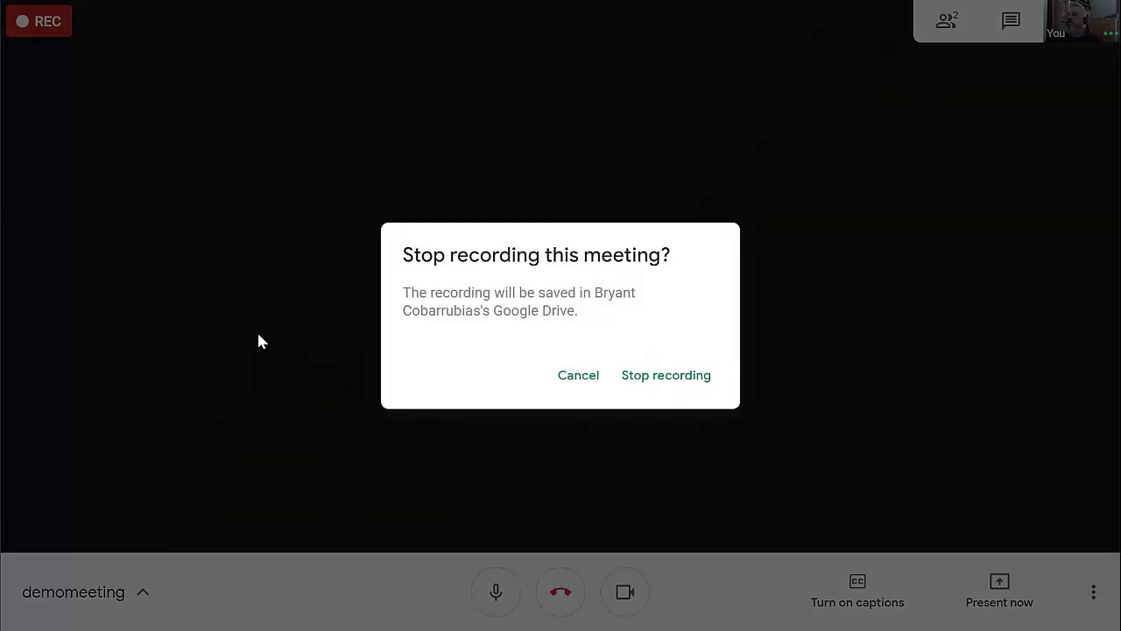
pyautogui.click(663, 383)
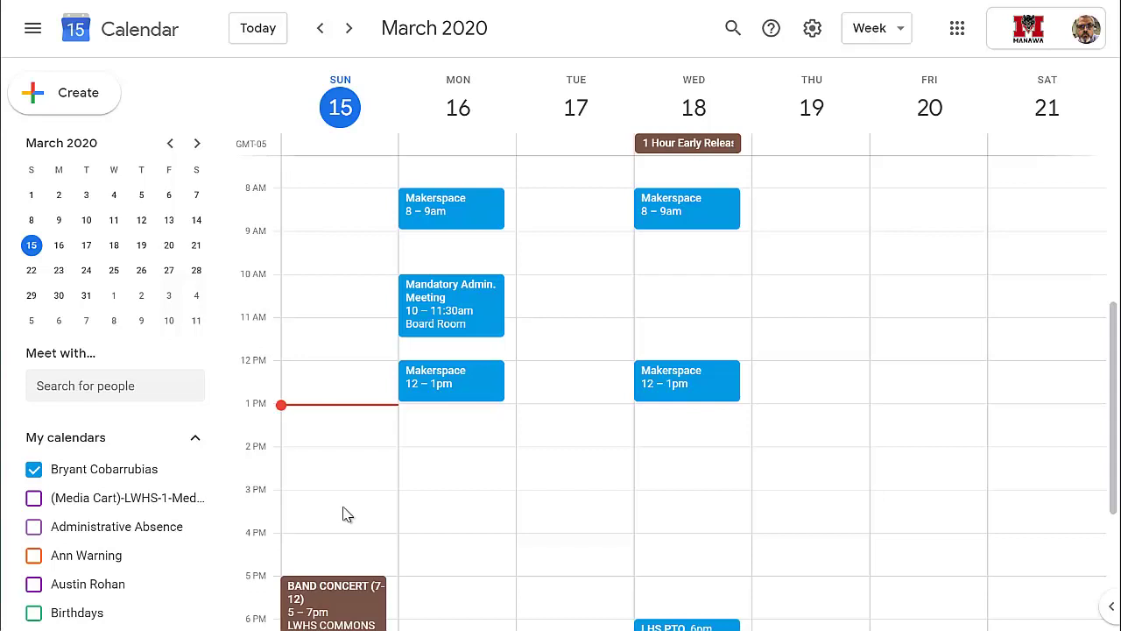
# In Google Calendar, create an event titled "Another Demo" on Mar 15, 2020 from 3:00pm to 3:30pm and open its full details.
pyautogui.click(342, 504)
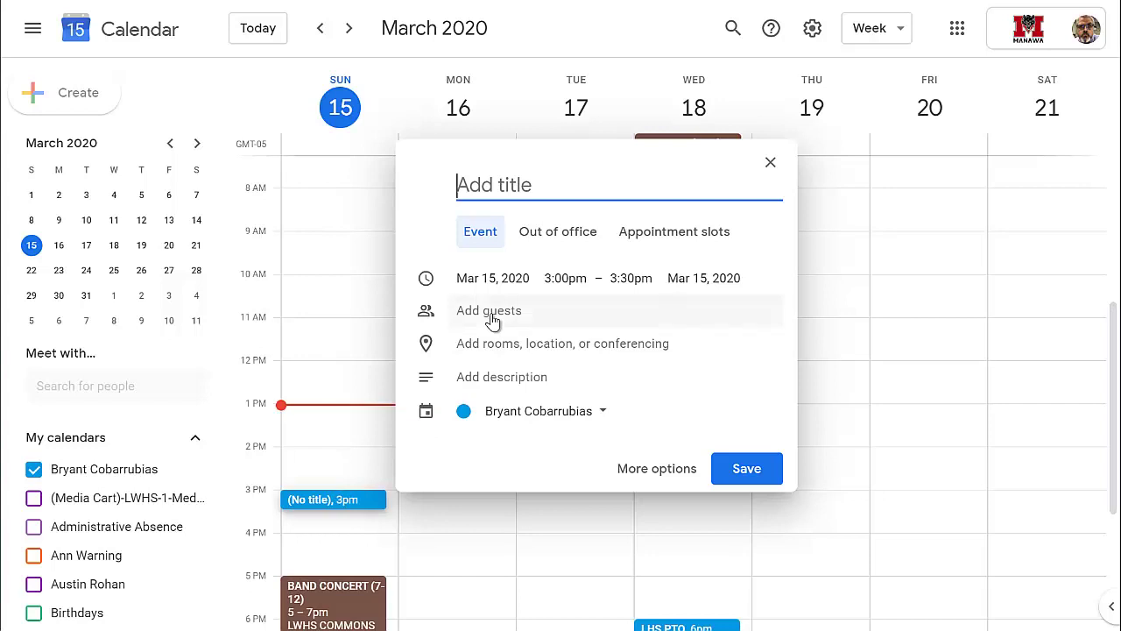
pyautogui.write('Another Demo')
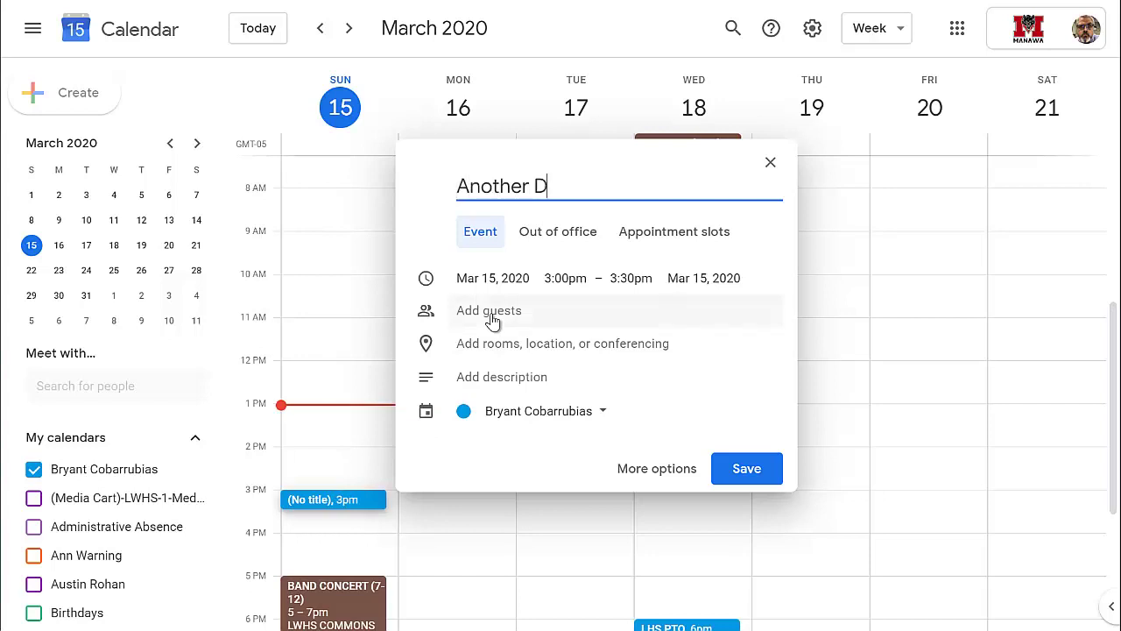
pyautogui.click(649, 468)
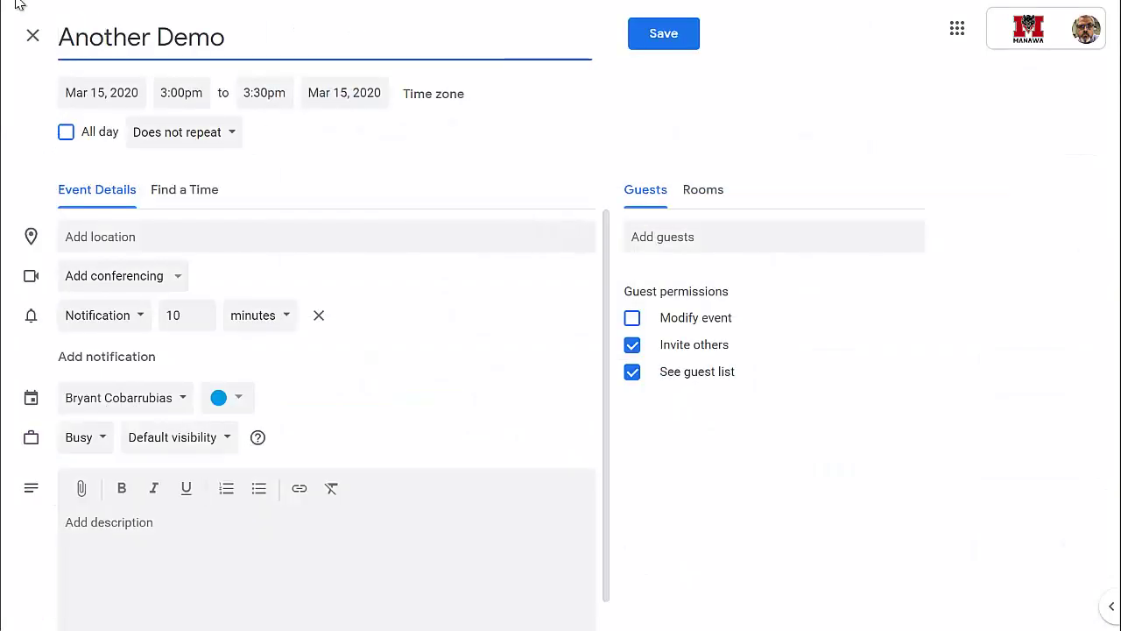
pyautogui.moveTo(90, 37); pyautogui.dragTo(231, 38)
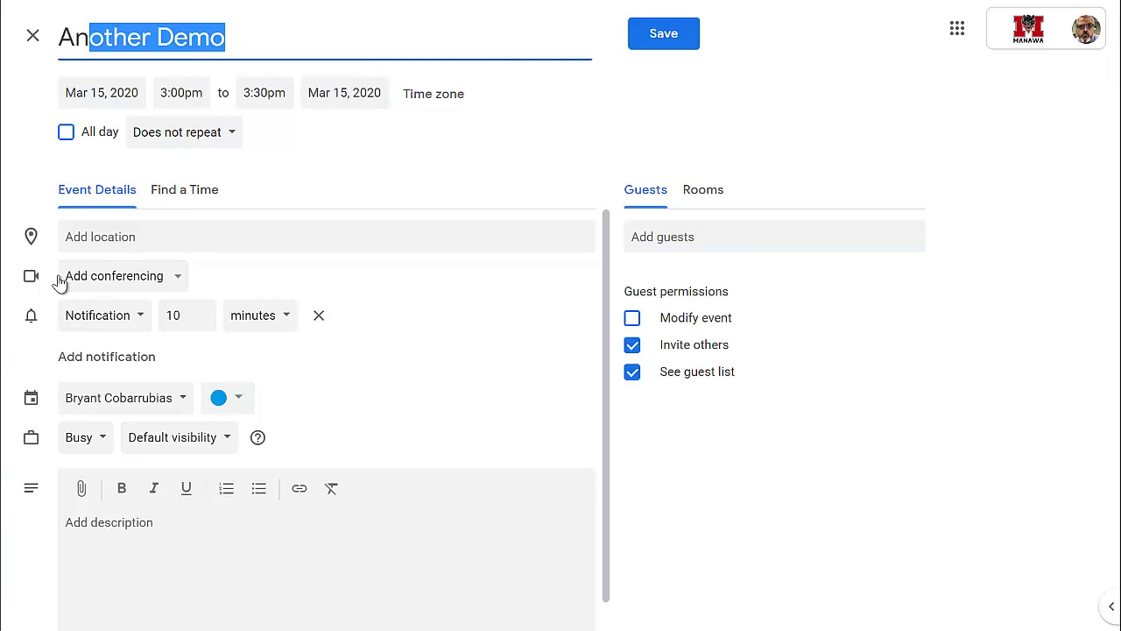
# Add Hangouts Meet conferencing to the event and expand its joining details.
pyautogui.click(176, 286)
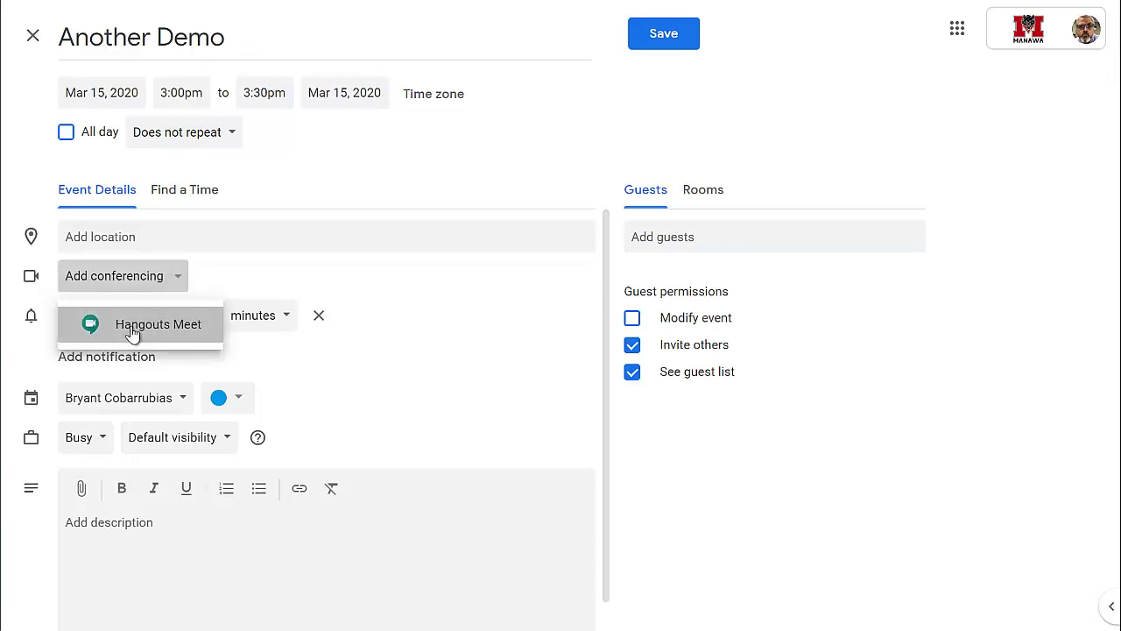
pyautogui.click(131, 326)
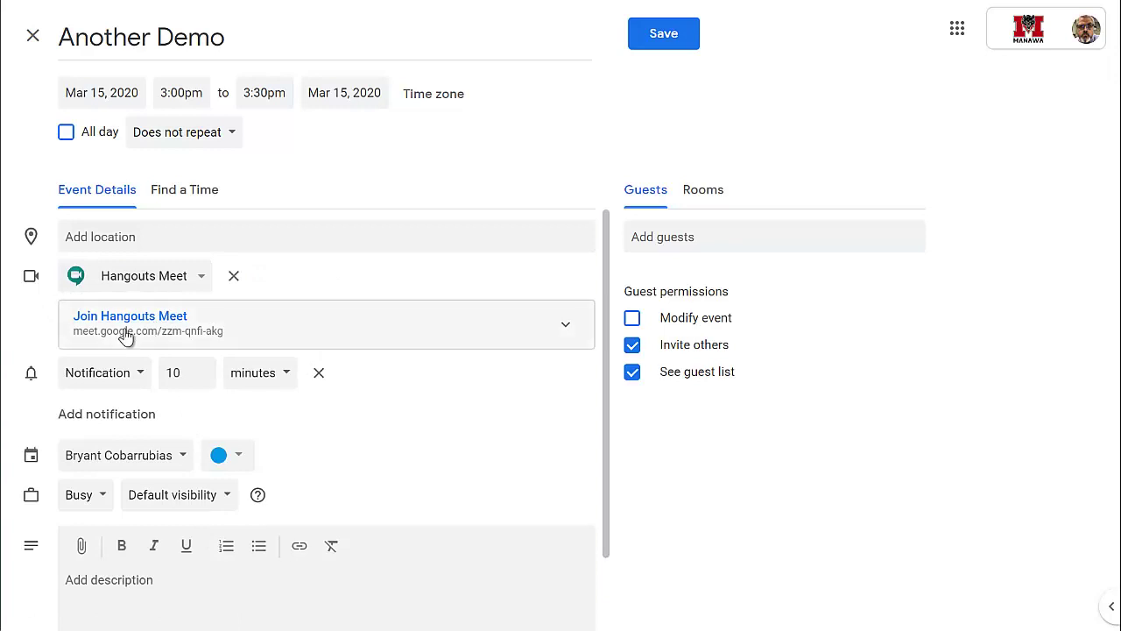
pyautogui.moveTo(250, 333); pyautogui.dragTo(73, 333)
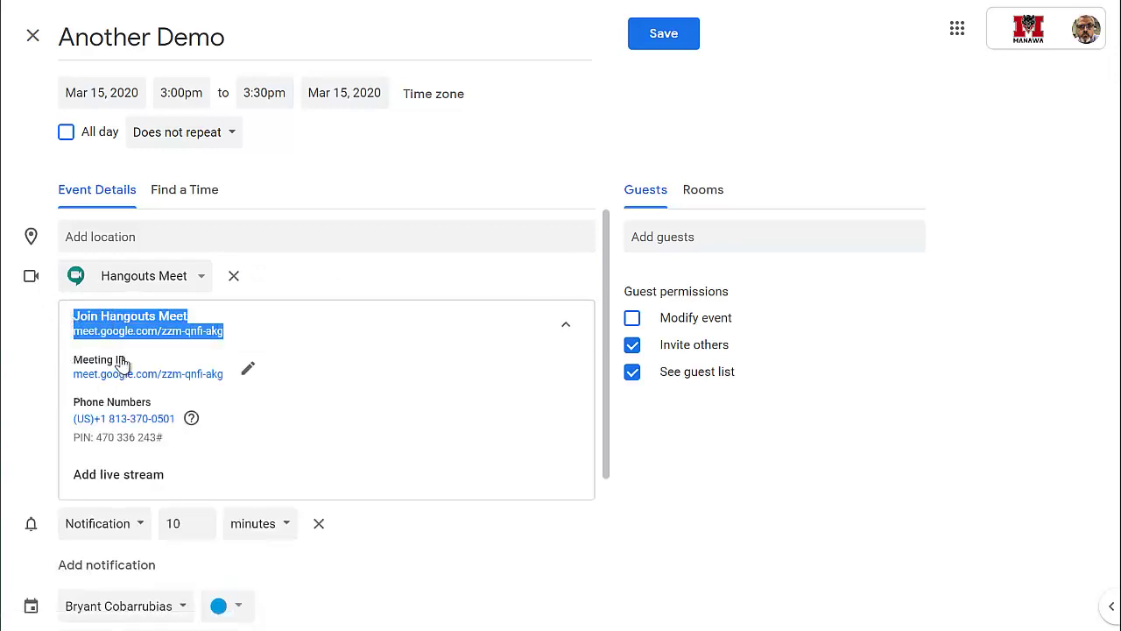
# Invite the demo Google Classroom group as a guest, save the event and send the invitation emails.
pyautogui.click(691, 237)
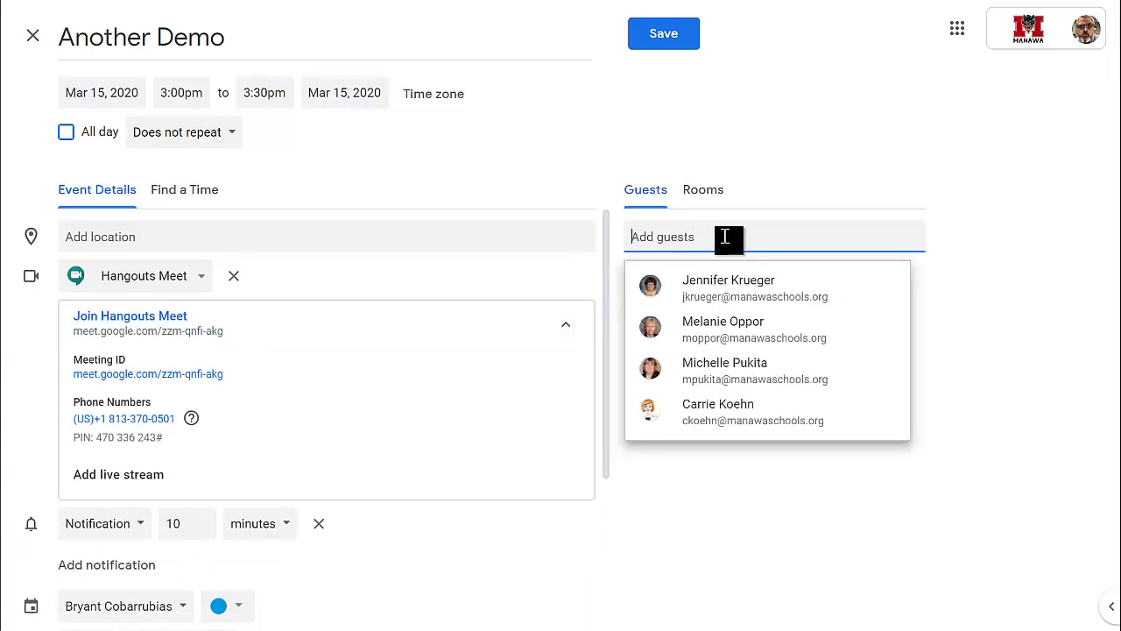
pyautogui.write("Bryant's")
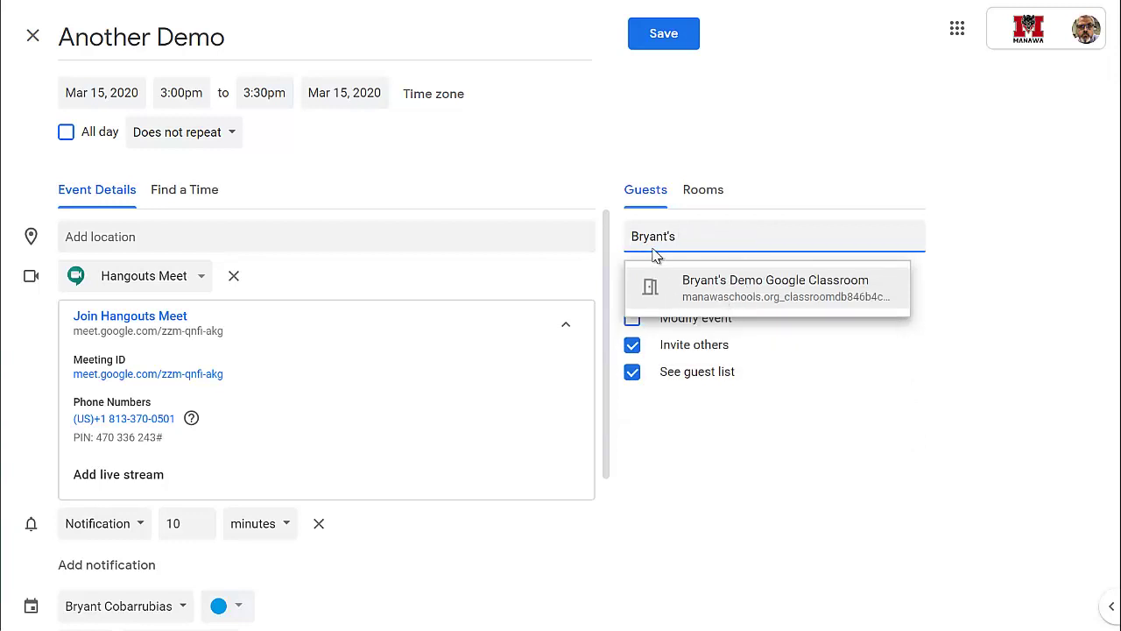
pyautogui.click(752, 295)
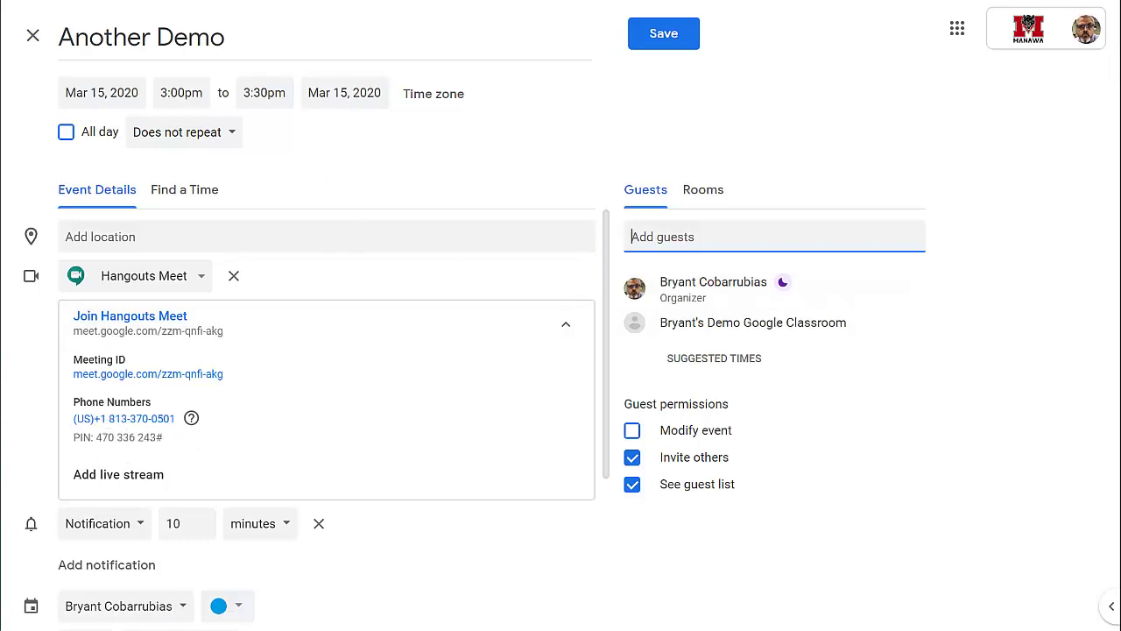
pyautogui.click(653, 35)
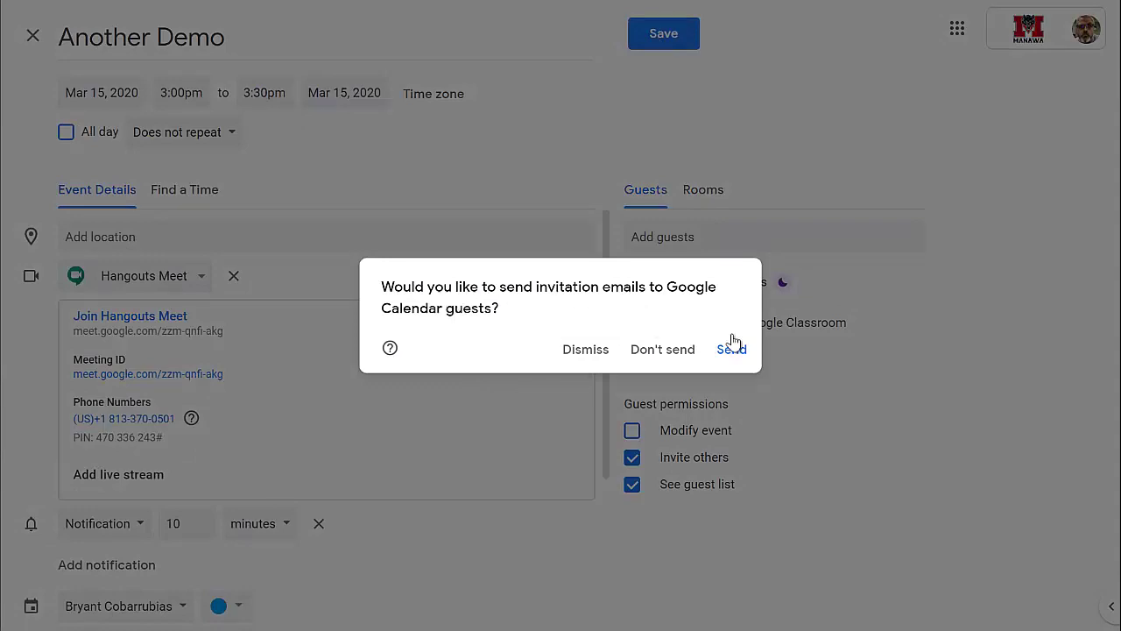
pyautogui.click(740, 355)
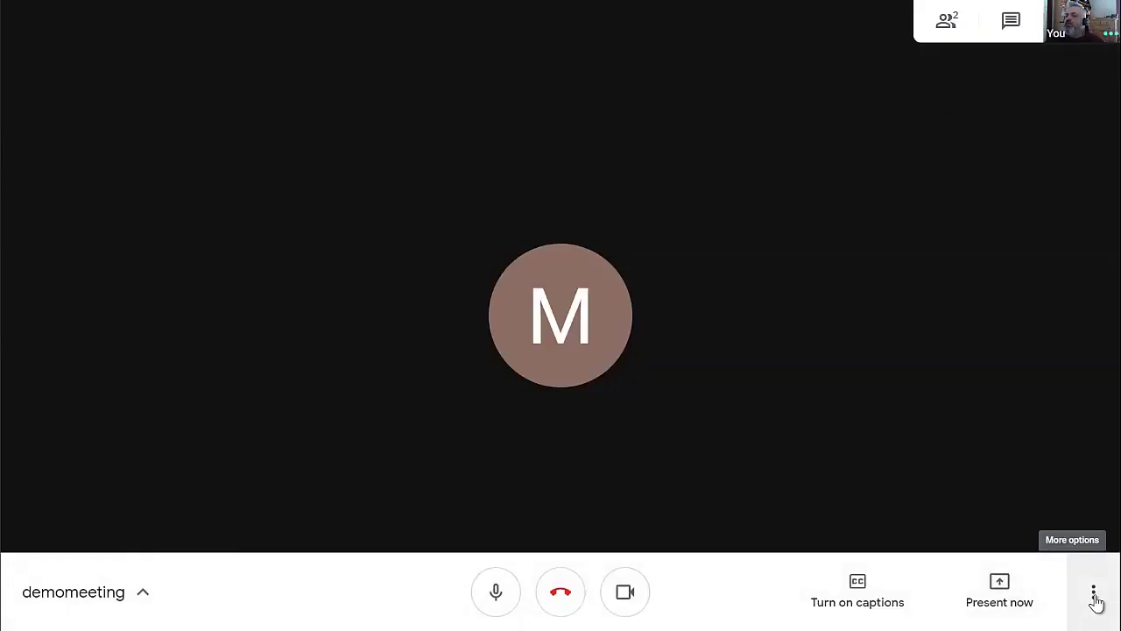
# Switch back to Google Meet and leave the demomeeting call.
pyautogui.click(556, 601)
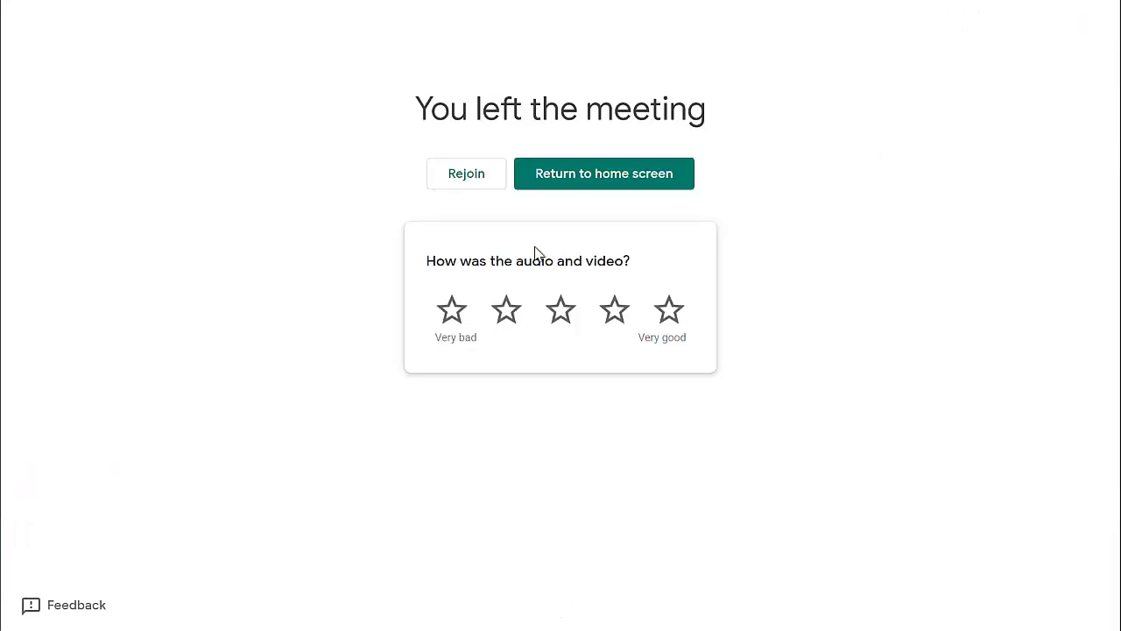
pyautogui.click(587, 173)
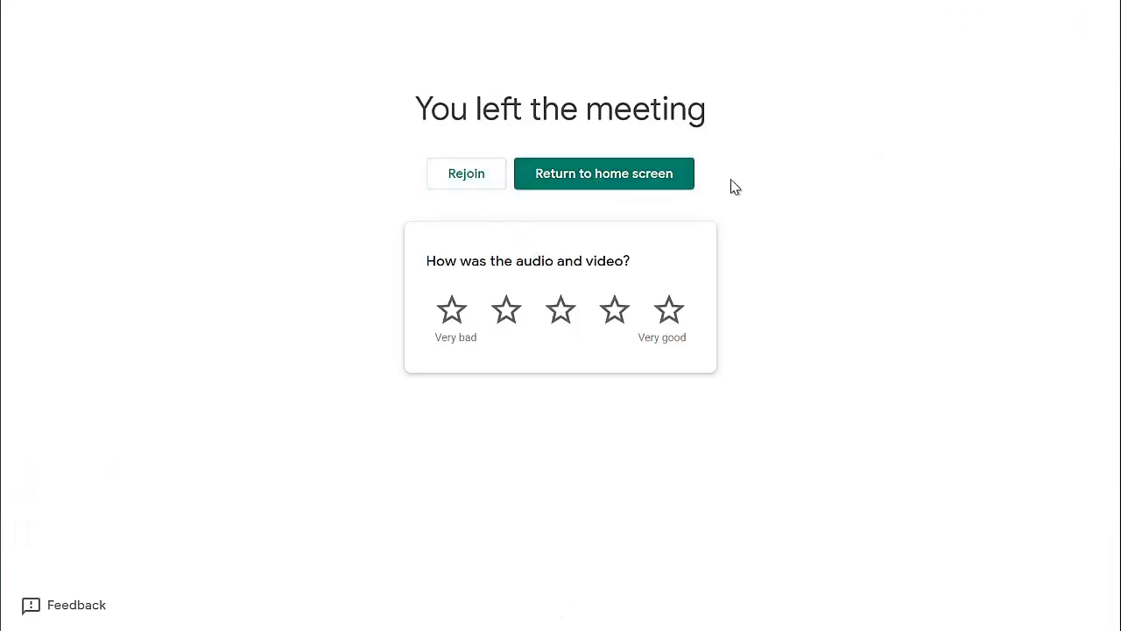